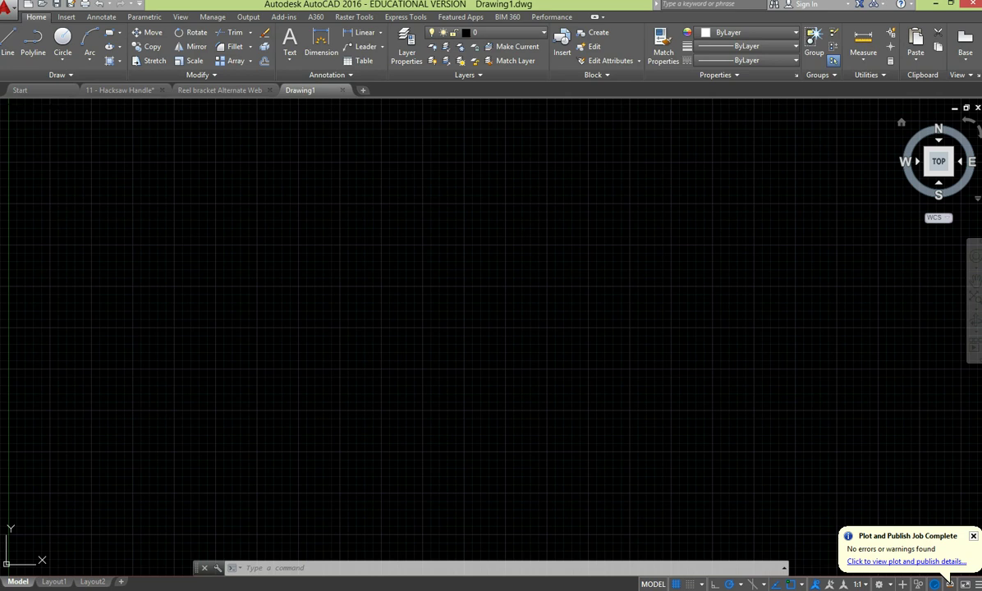
# Check the Bar Locking Plate reference drawing, then return to the empty drawing
pyautogui.hotkey('alt', 'Tab')
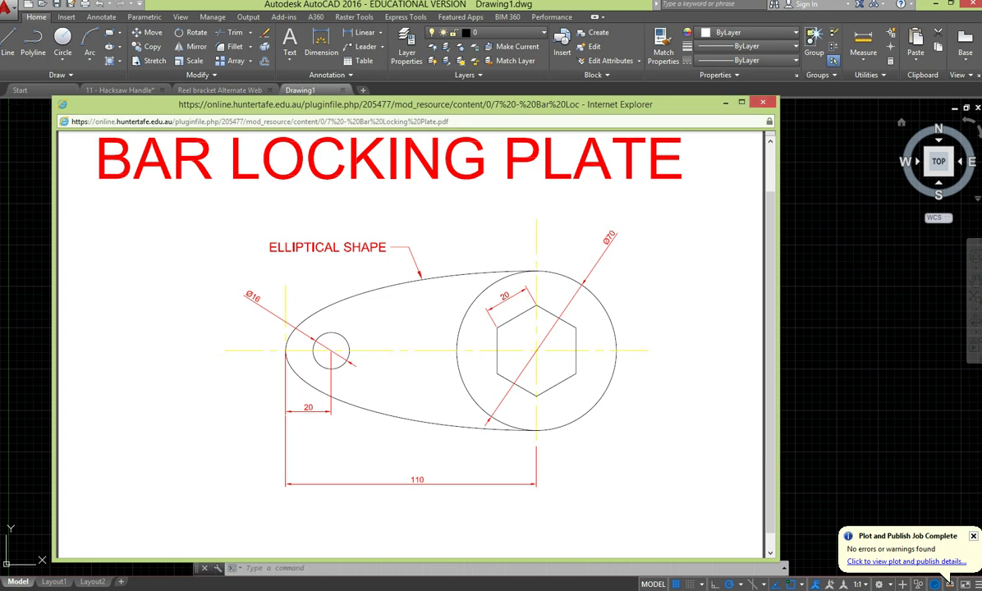
pyautogui.hotkey('alt', 'Tab')
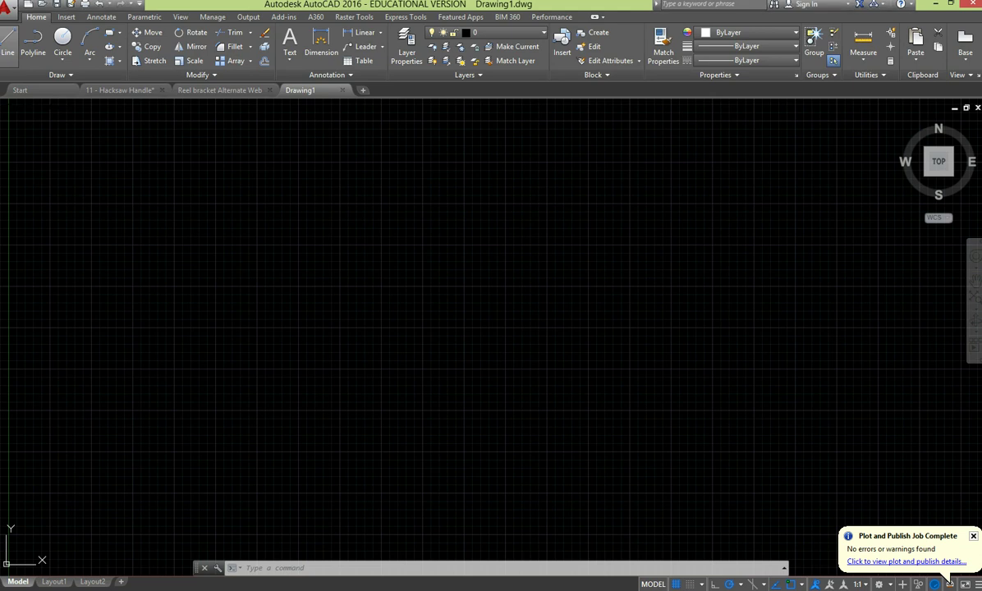
pyautogui.click(277, 338)
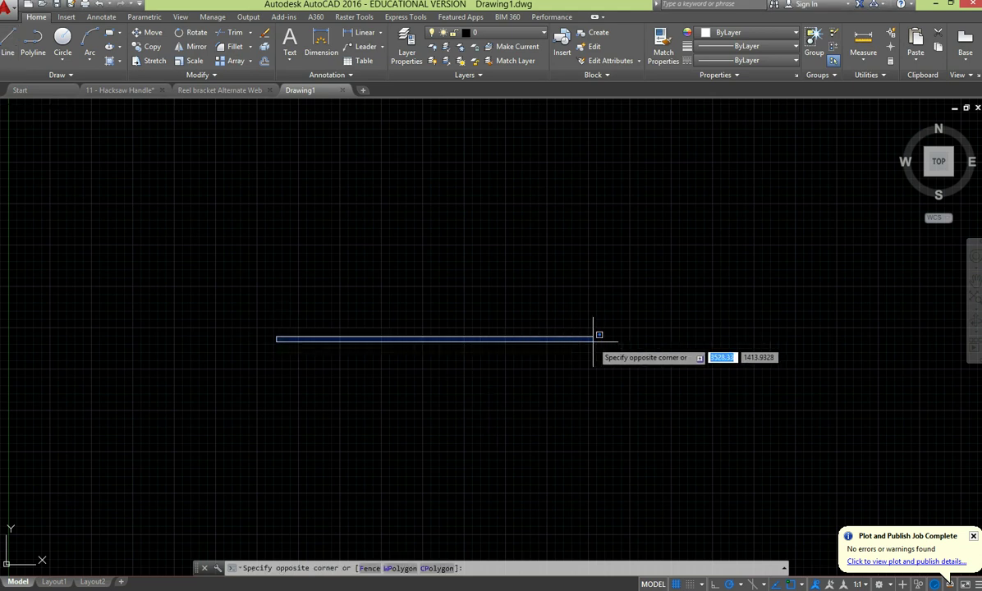
pyautogui.press('Escape')
# Draw a horizontal centre line and a vertical line crossing it with LINE
pyautogui.write('l')
pyautogui.press('Return')
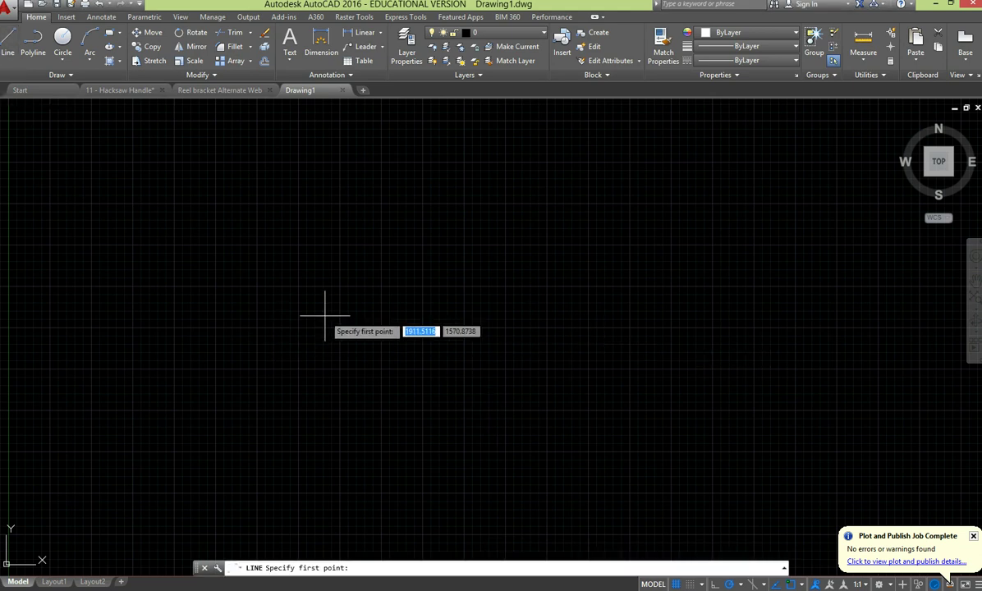
pyautogui.click(324, 314)
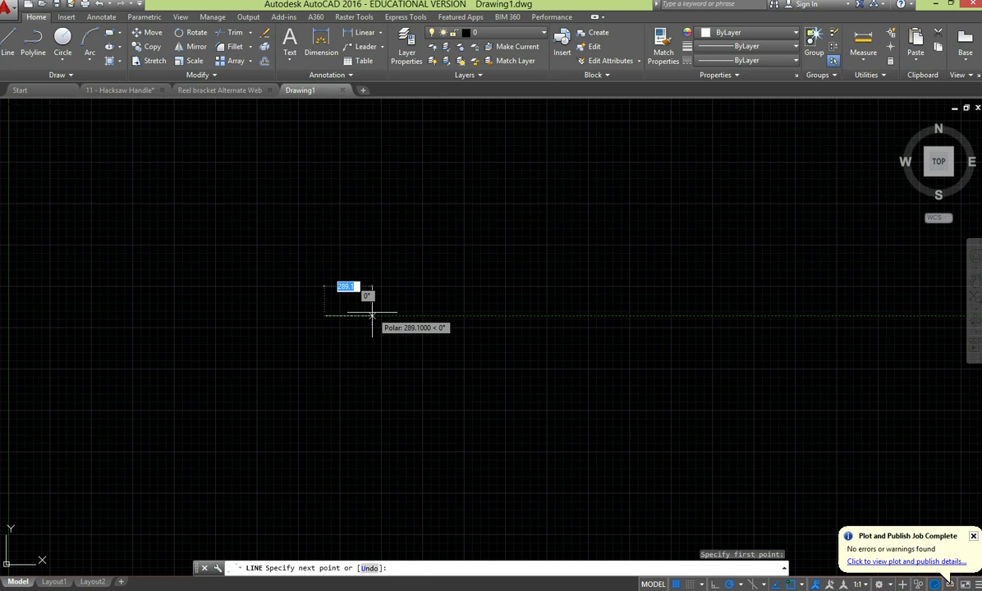
pyautogui.click(372, 316)
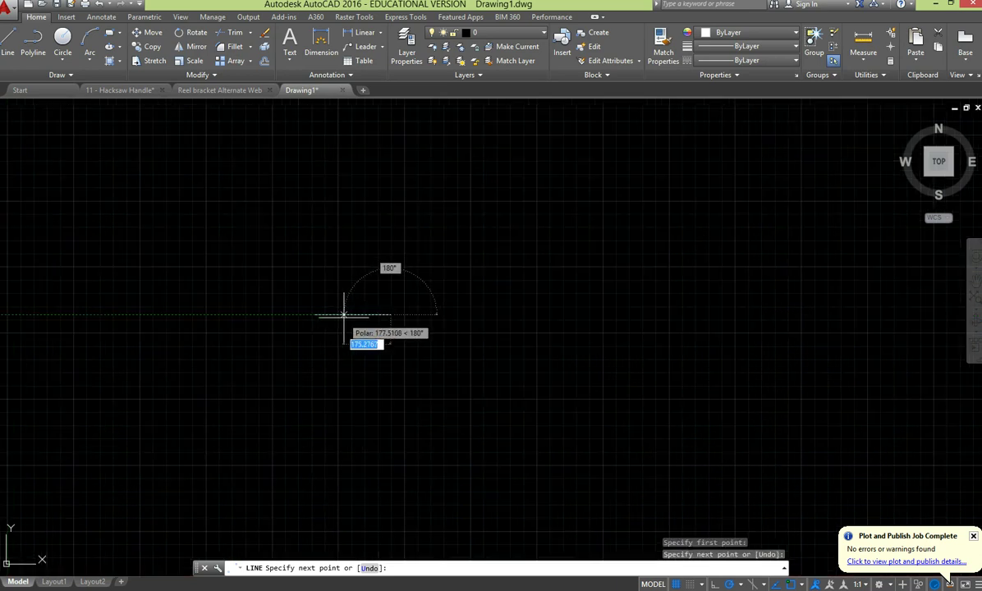
pyautogui.press('Escape')
pyautogui.moveTo(346, 317)
pyautogui.mouseDown(button='middle')
pyautogui.moveTo(734, 417)
pyautogui.moveTo(518, 340)
pyautogui.mouseUp(button='middle')
pyautogui.press('Return')
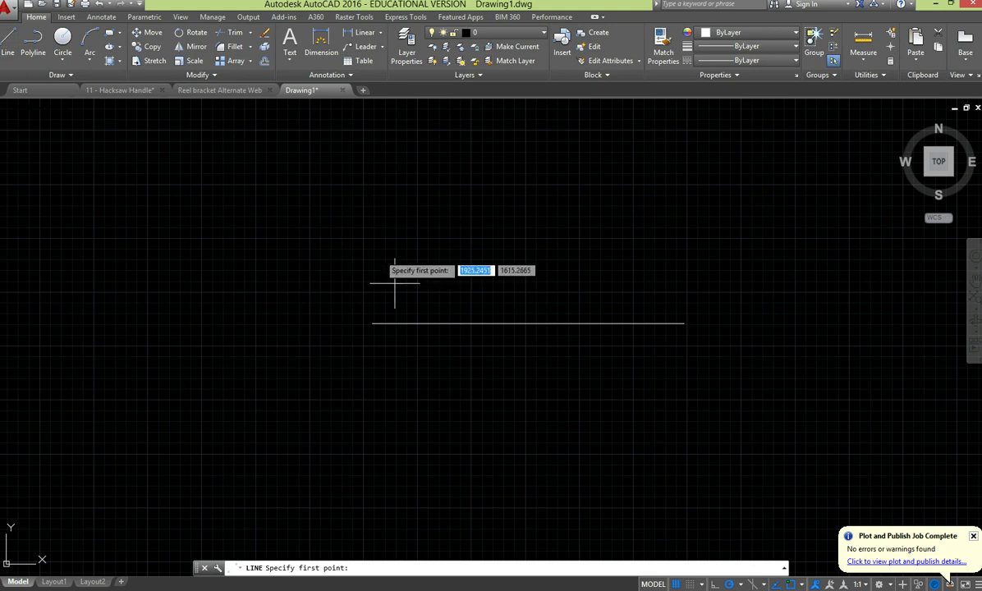
pyautogui.click(421, 255)
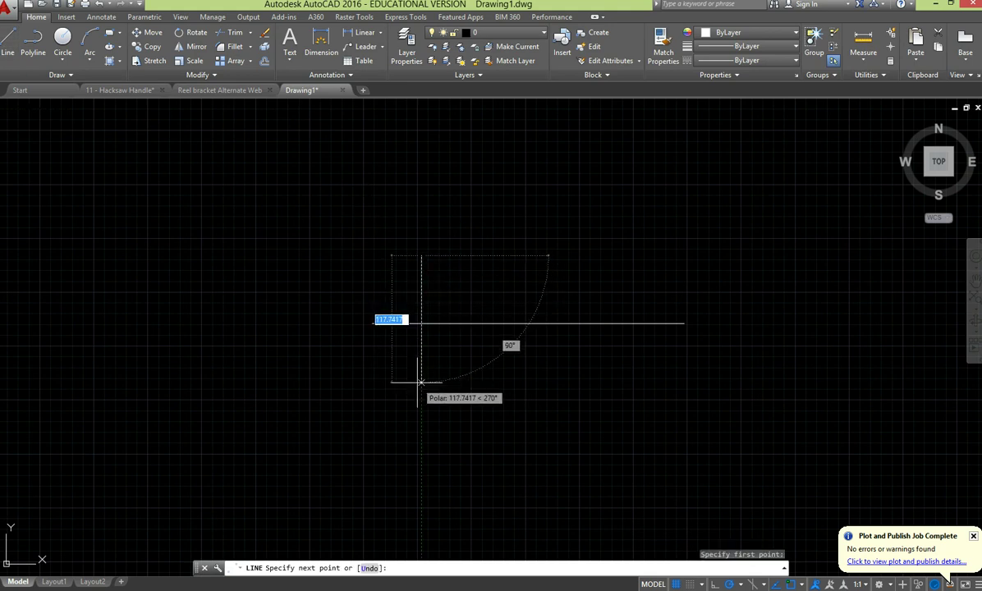
pyautogui.click(421, 383)
pyautogui.press('Return')
pyautogui.press('Return')
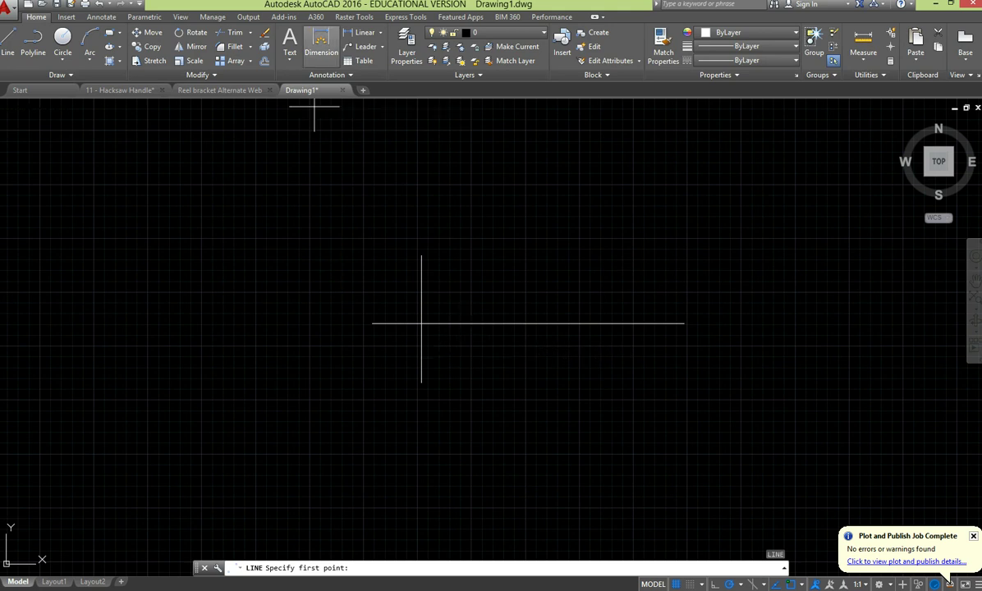
# Offset the vertical line 90 to the right and zoom to fit the centre lines
pyautogui.click(265, 61)
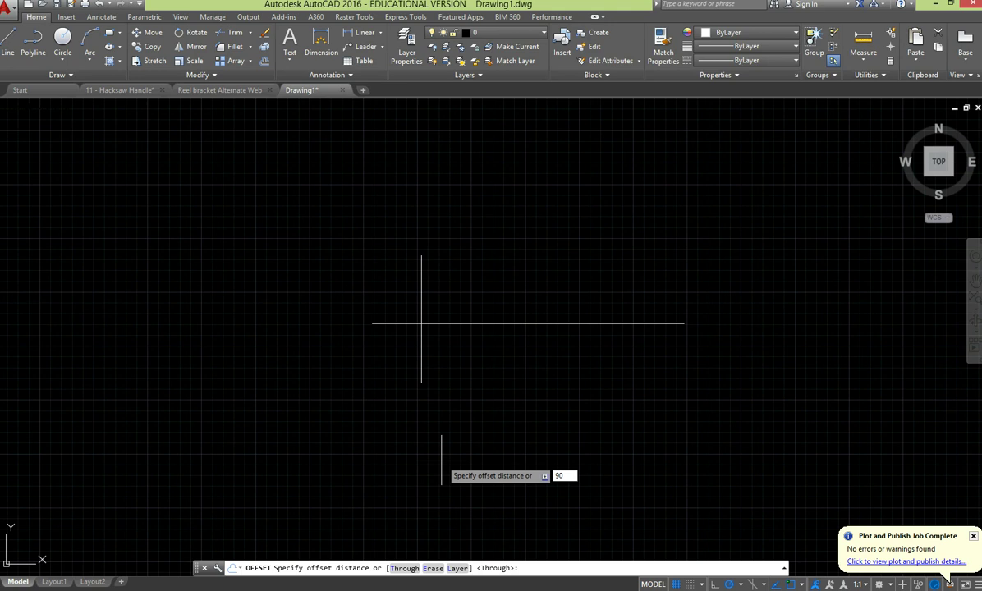
pyautogui.press('Return')
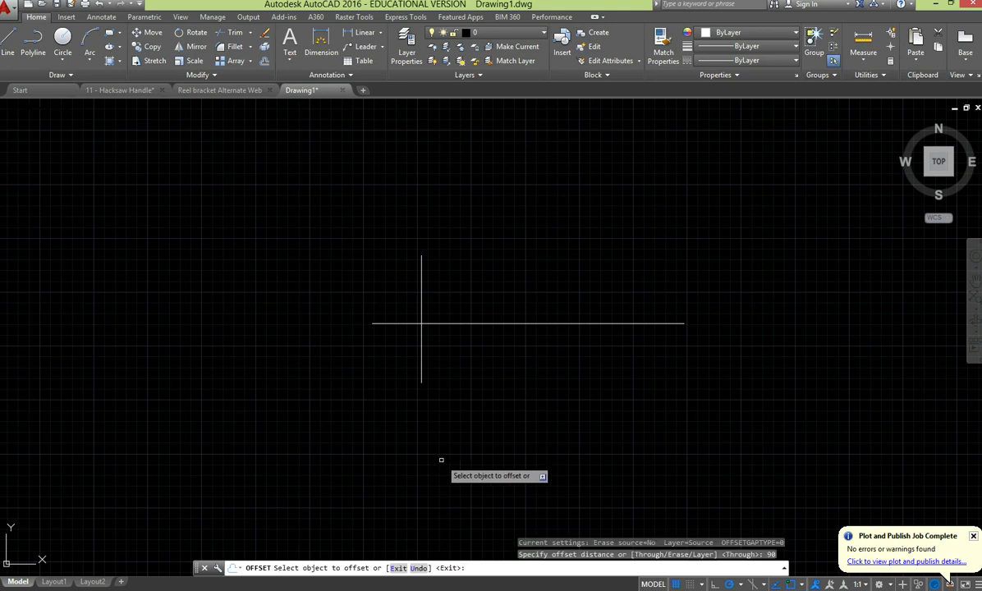
pyautogui.click(420, 348)
pyautogui.click(558, 354)
pyautogui.press('Escape')
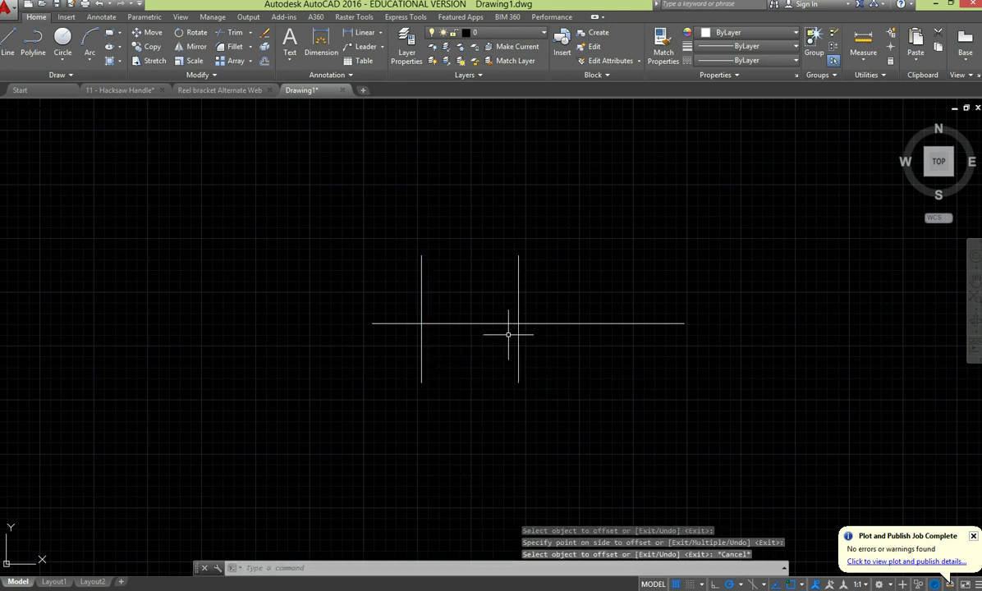
pyautogui.scroll(4, 508, 334)
pyautogui.moveTo(474, 324); pyautogui.dragTo(560, 351, button='middle')
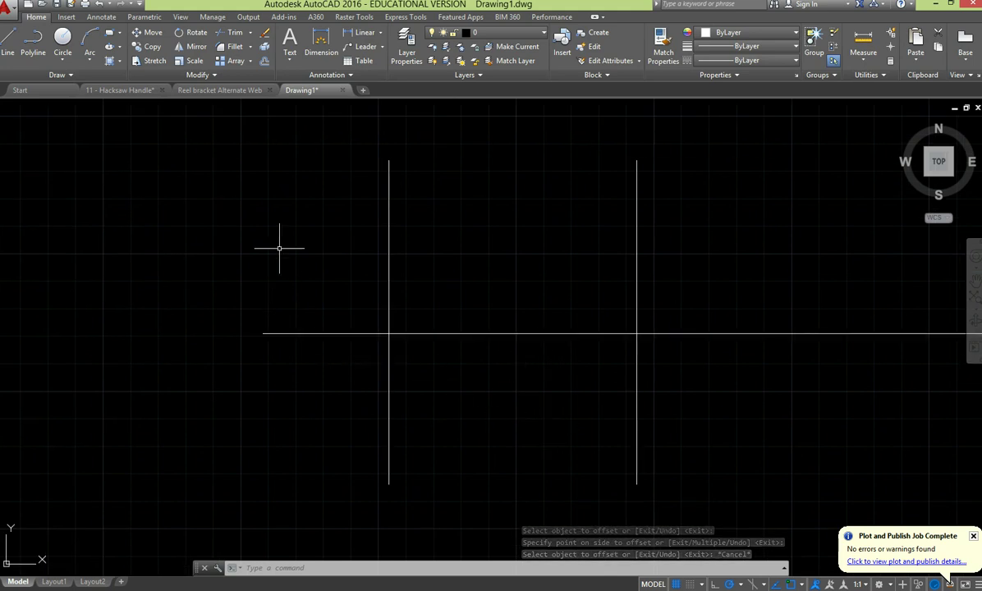
# Draw a radius 8 circle centred on the left intersection
pyautogui.click(62, 41)
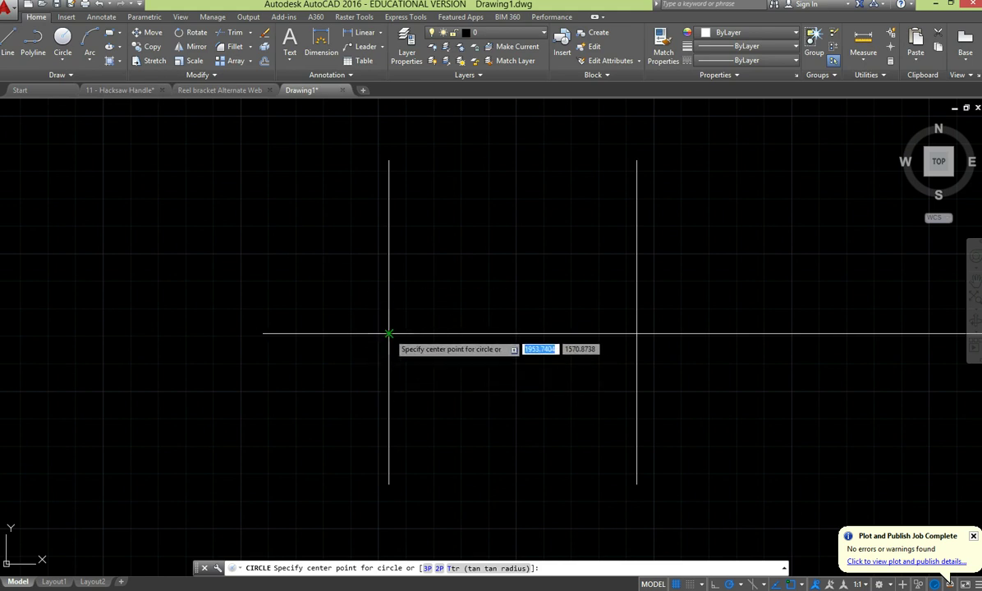
pyautogui.click(390, 334)
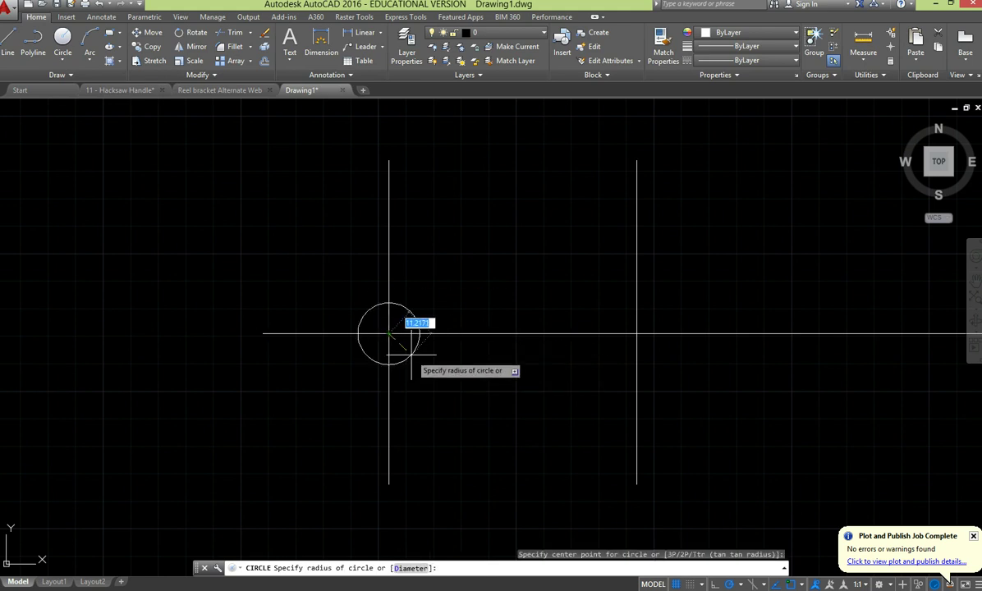
pyautogui.write('8')
pyautogui.press('Return')
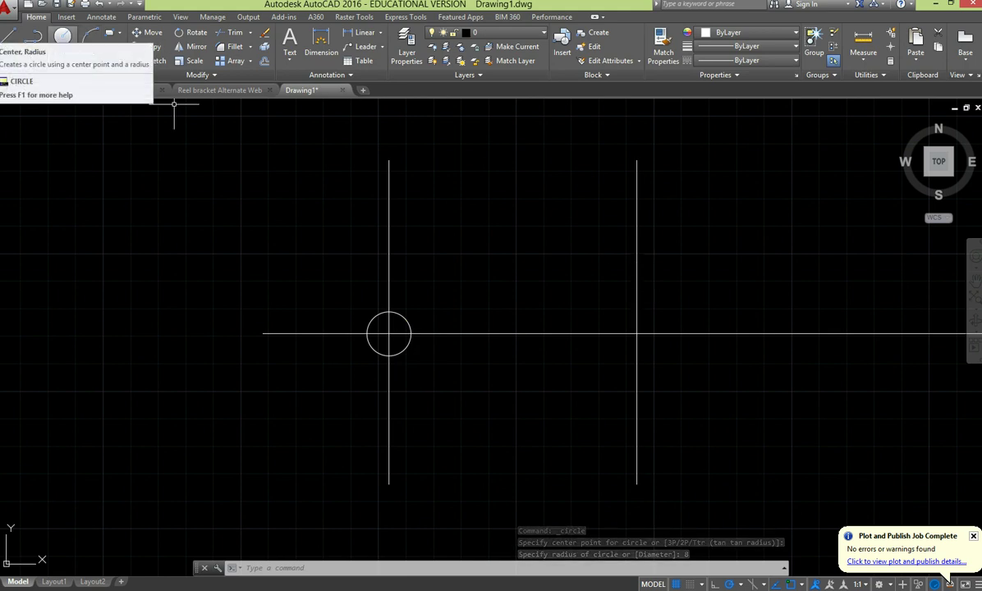
# Draw a radius 35 circle centred on the right intersection
pyautogui.press('Return')
pyautogui.click(636, 334)
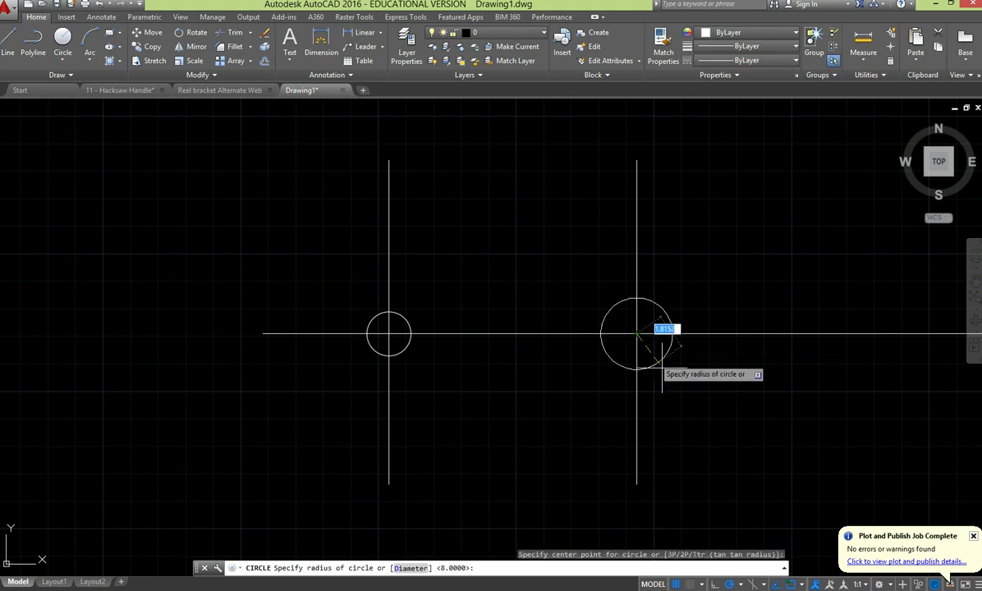
pyautogui.press('Return')
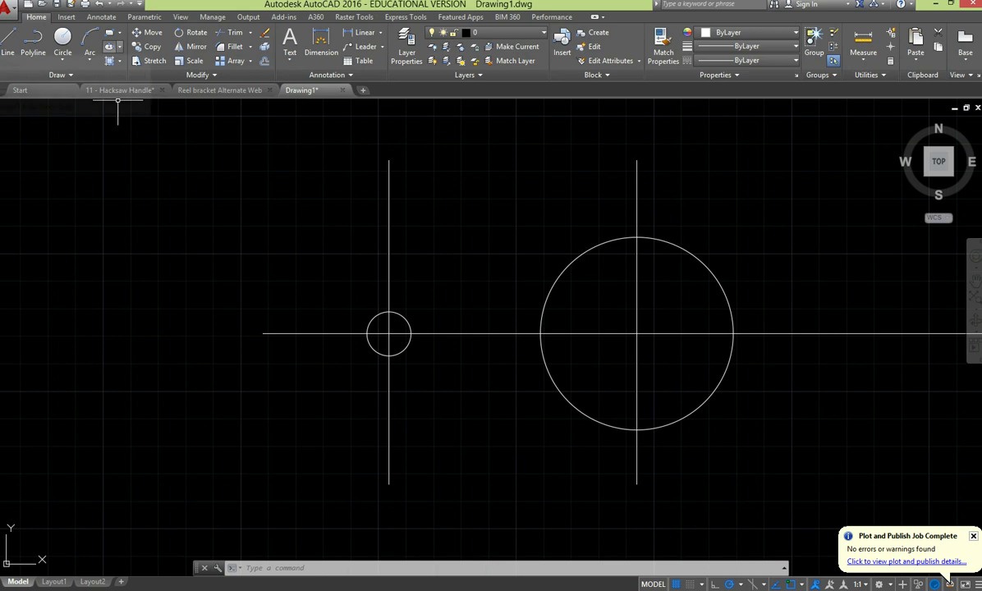
pyautogui.click(120, 47)
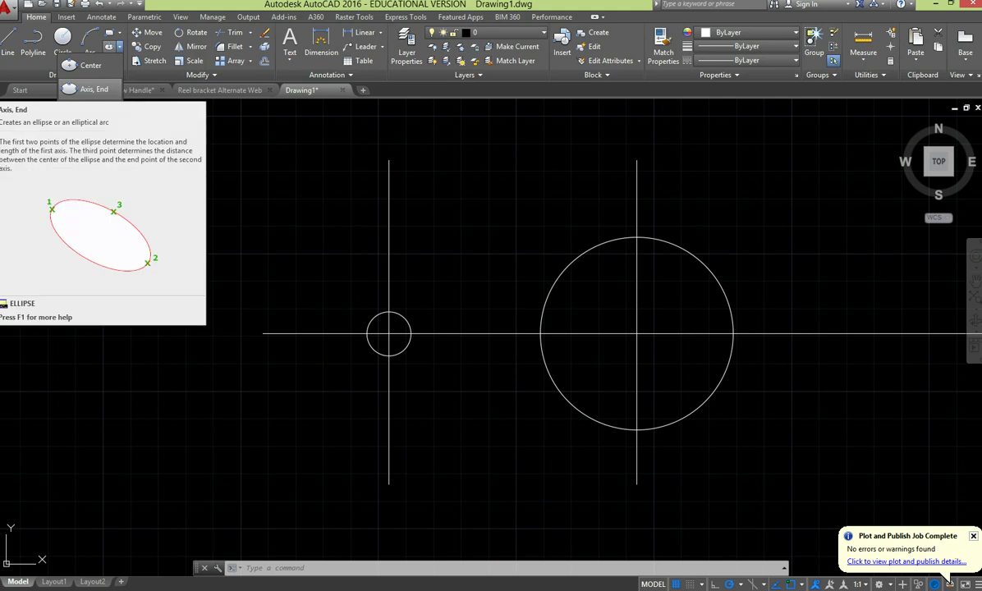
# Draw a centre ellipse at the large circle, axis to its bottom and other axis 110, then compare with the reference
pyautogui.click(91, 64)
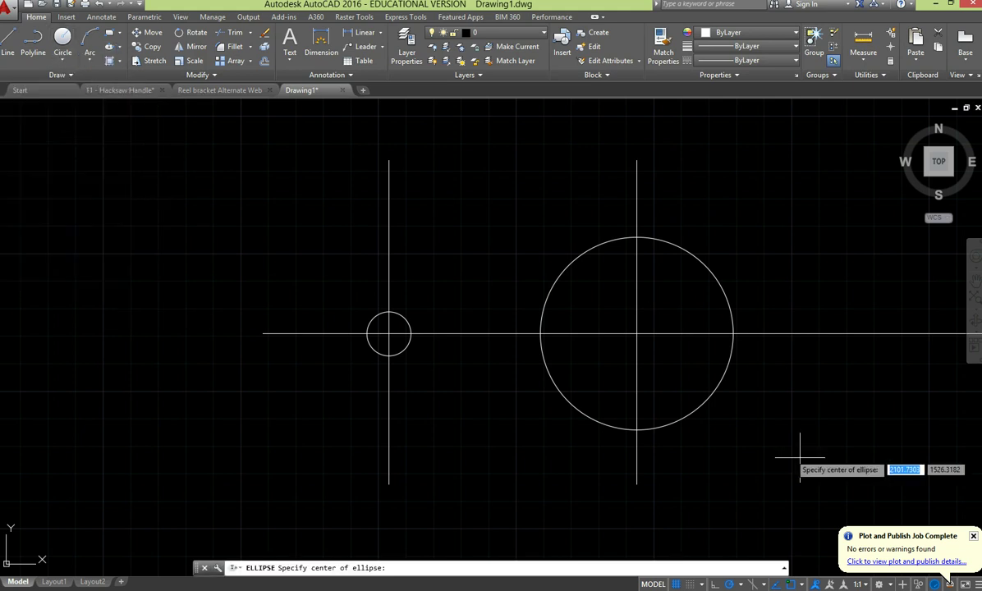
pyautogui.click(637, 334)
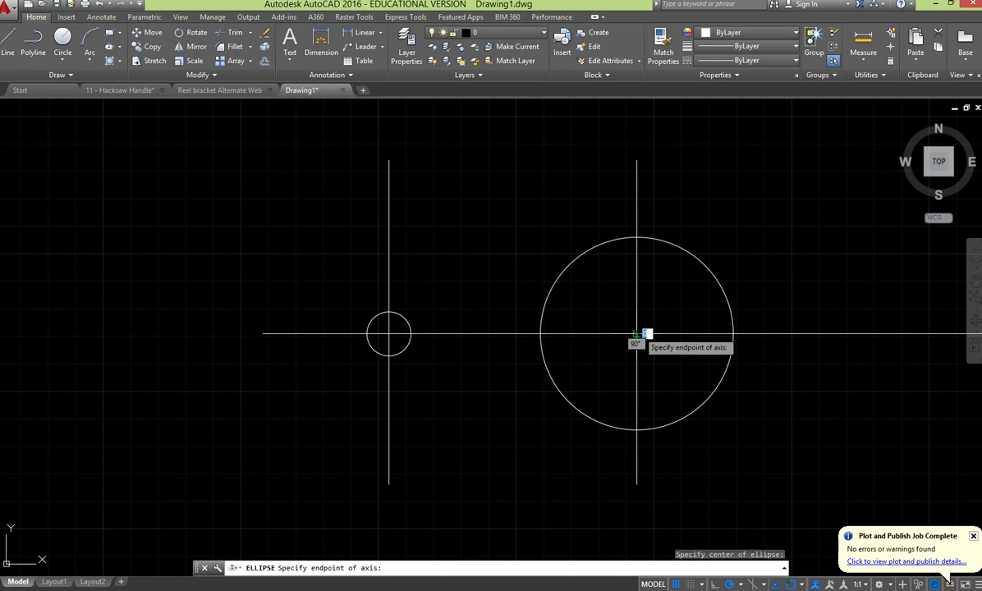
pyautogui.click(636, 430)
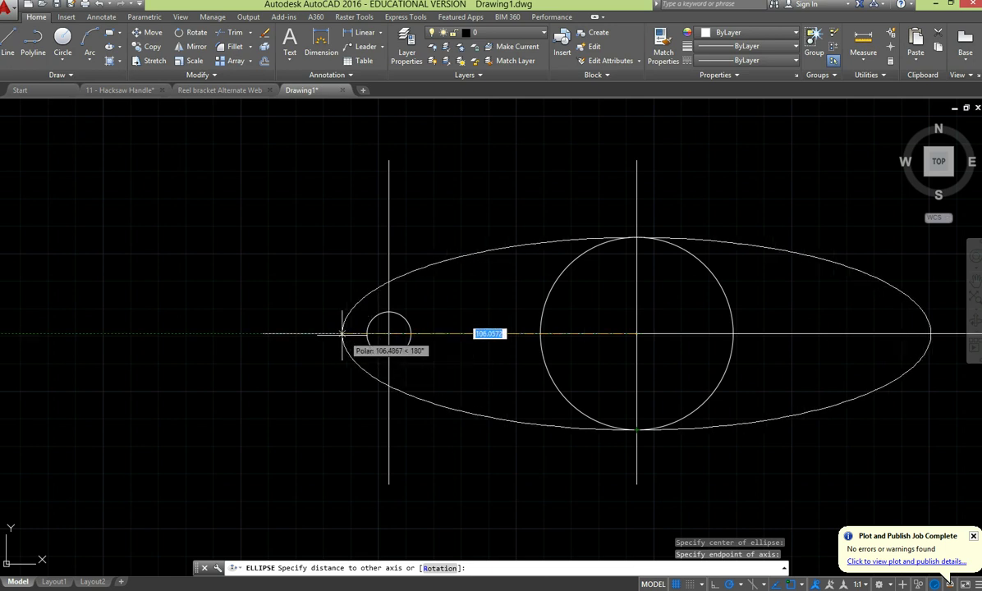
pyautogui.write('1')
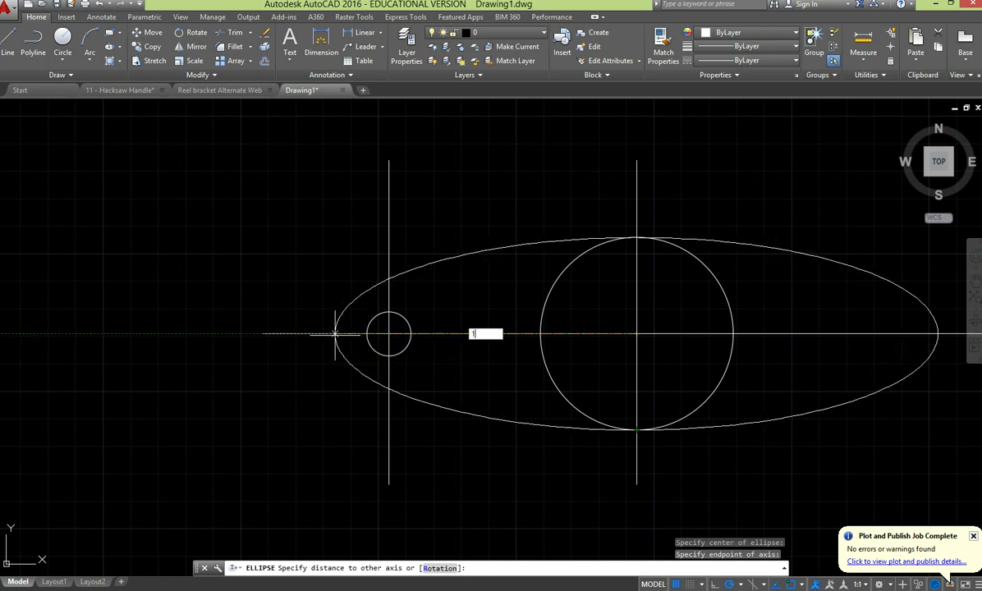
pyautogui.write('10')
pyautogui.press('Return')
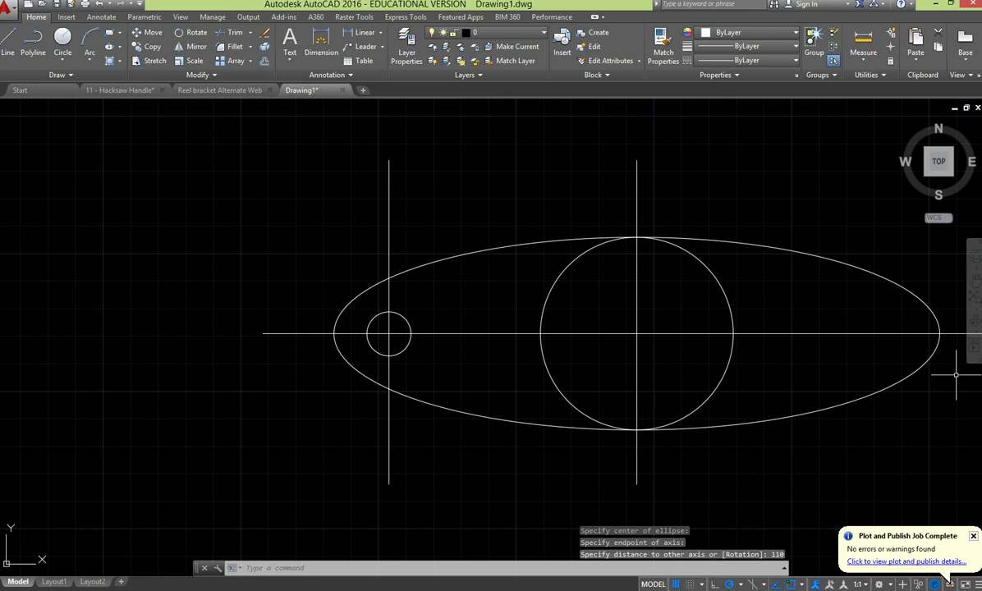
pyautogui.hotkey('alt', 'Tab')
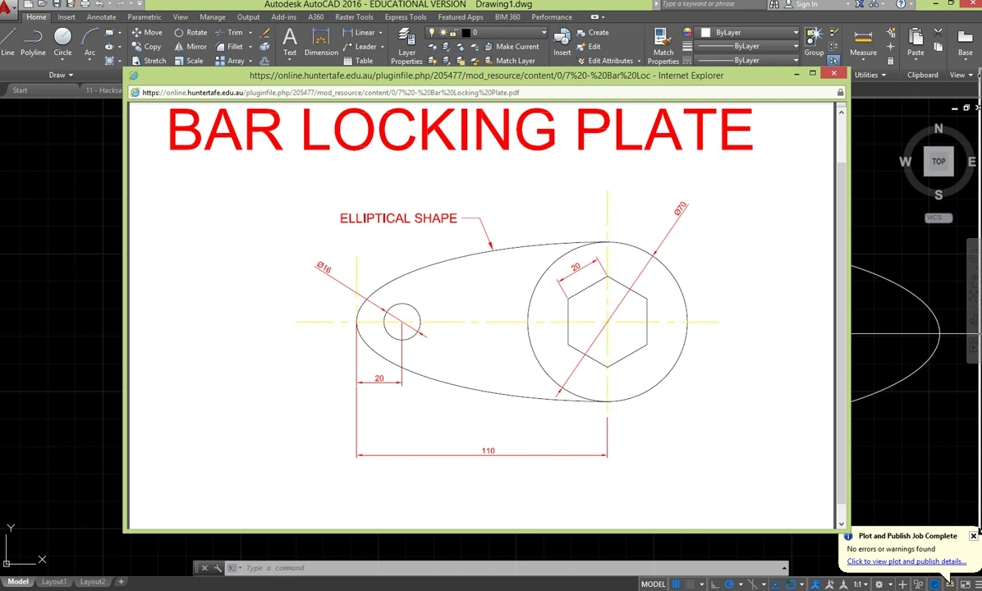
pyautogui.hotkey('alt', 'Tab')
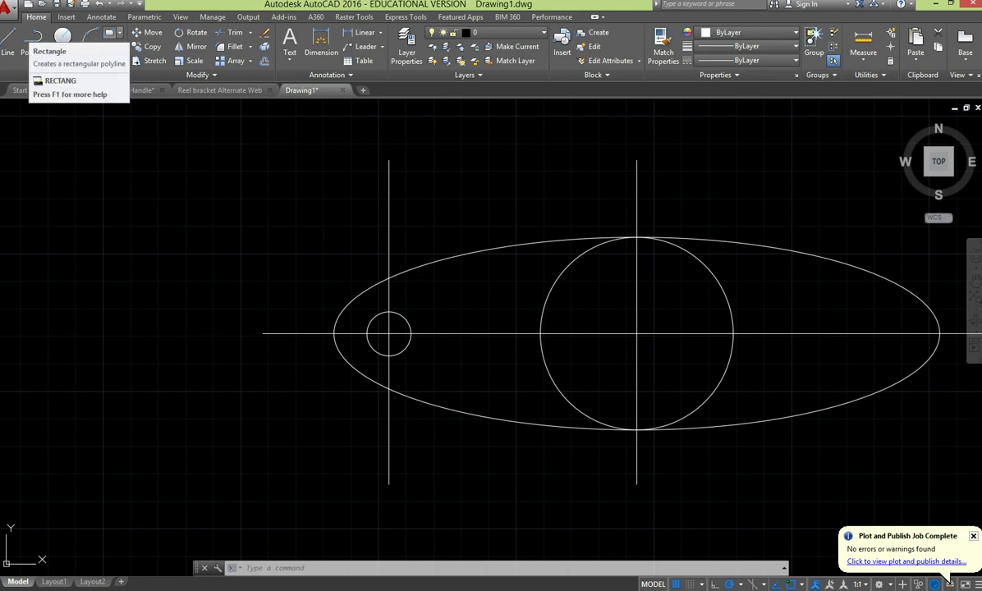
# Draw a 6-sided polygon inscribed in a radius 20 circle at the large circle's centre
pyautogui.click(119, 32)
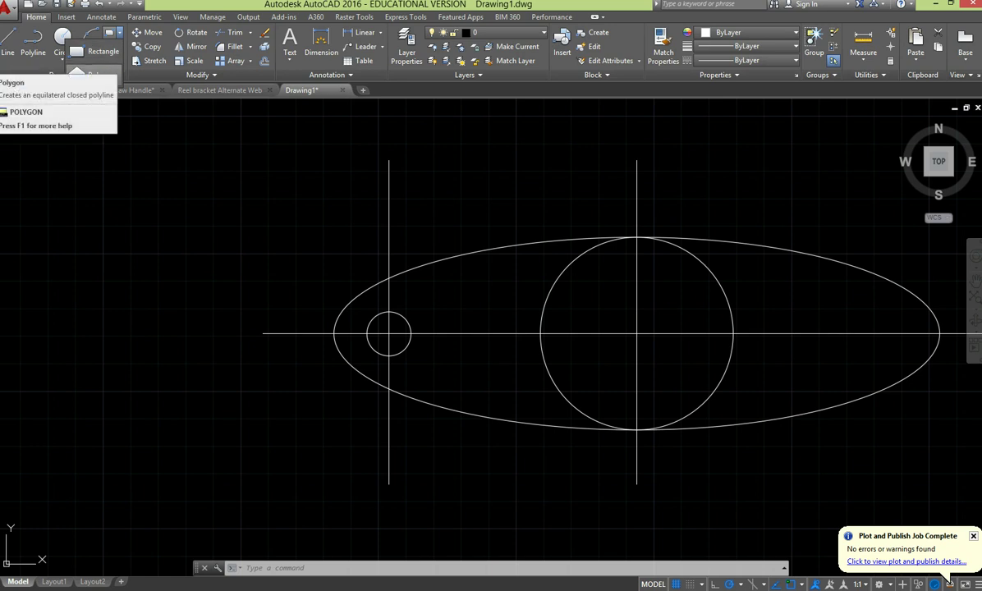
pyautogui.click(90, 74)
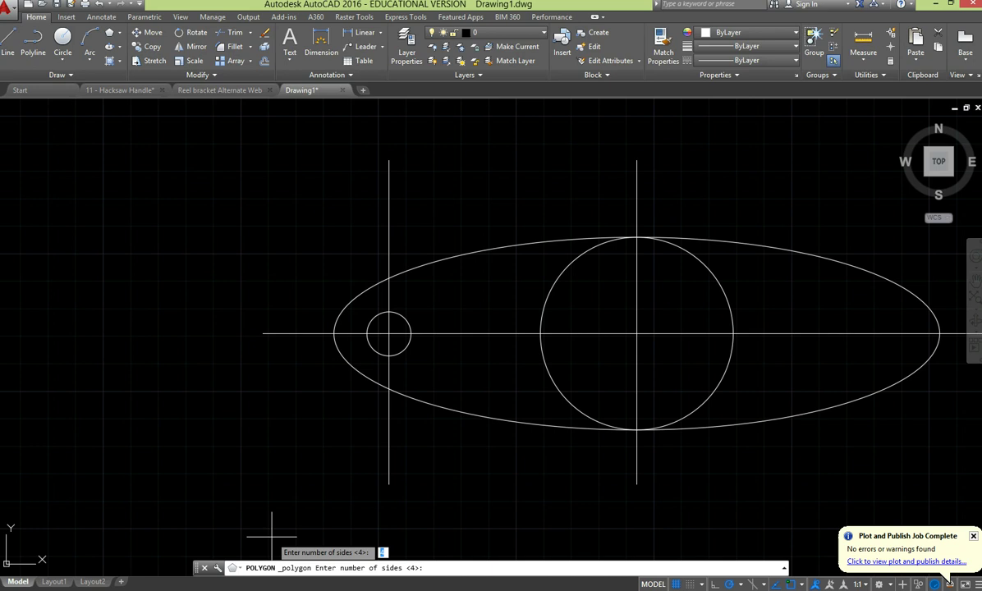
pyautogui.write('6')
pyautogui.press('Return')
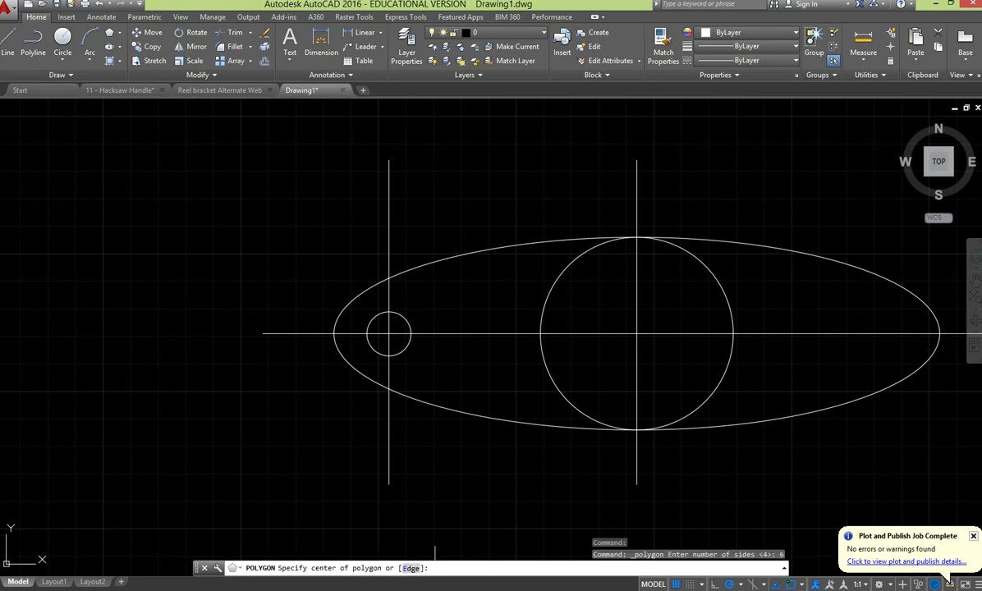
pyautogui.click(634, 333)
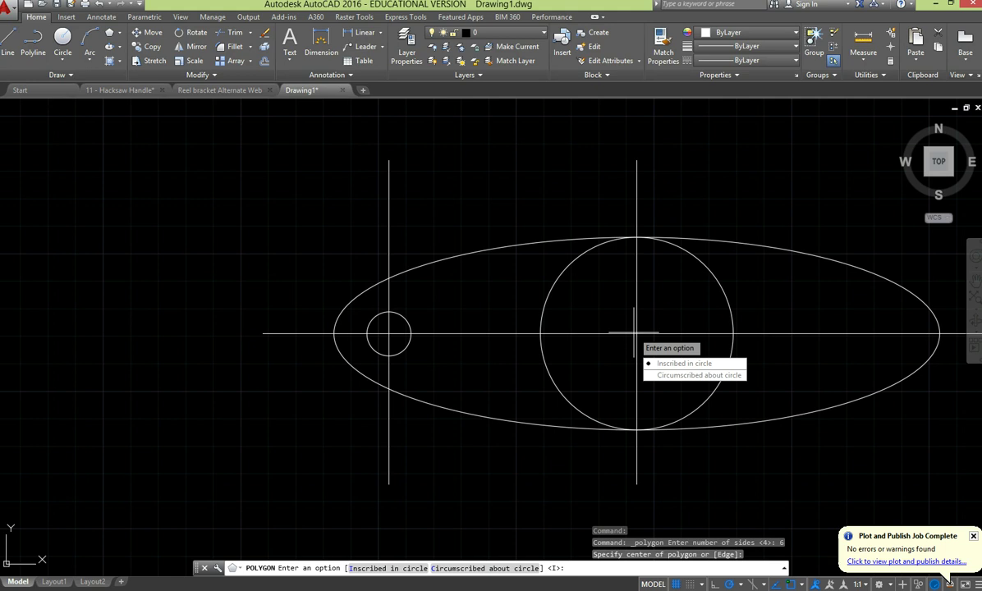
pyautogui.press('Down')
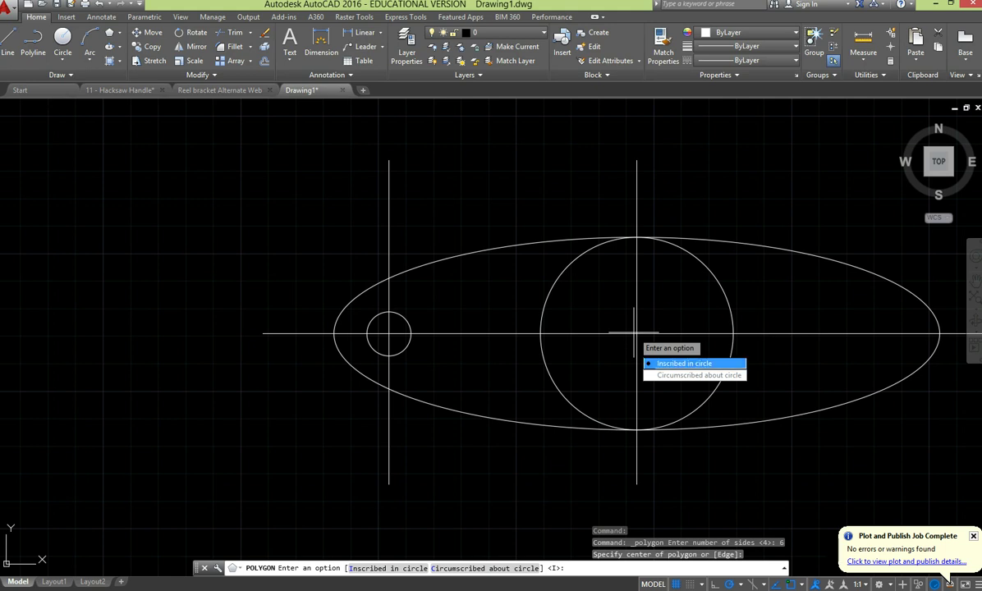
pyautogui.press('Return')
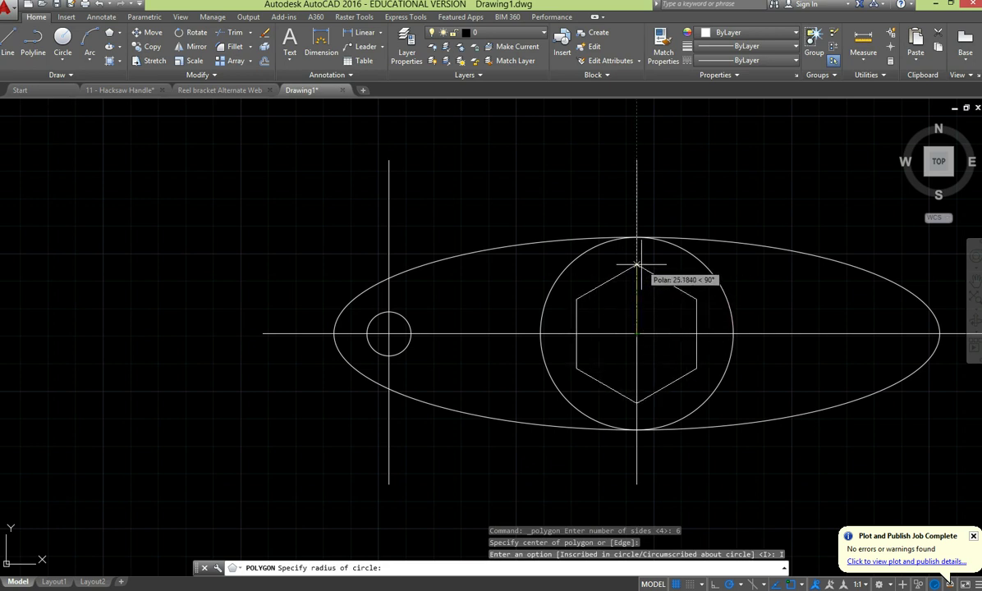
pyautogui.write('20')
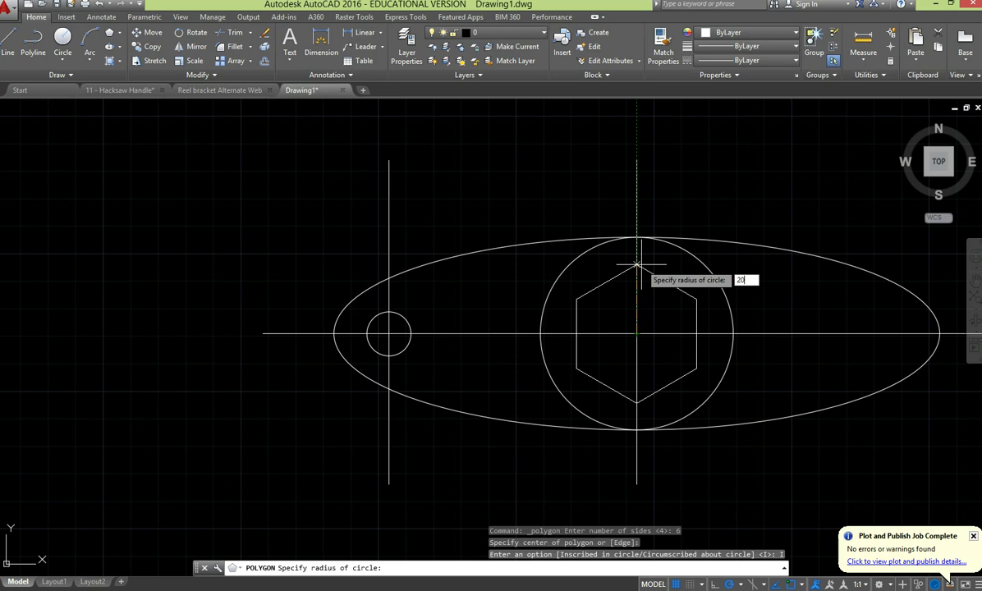
pyautogui.press('Return')
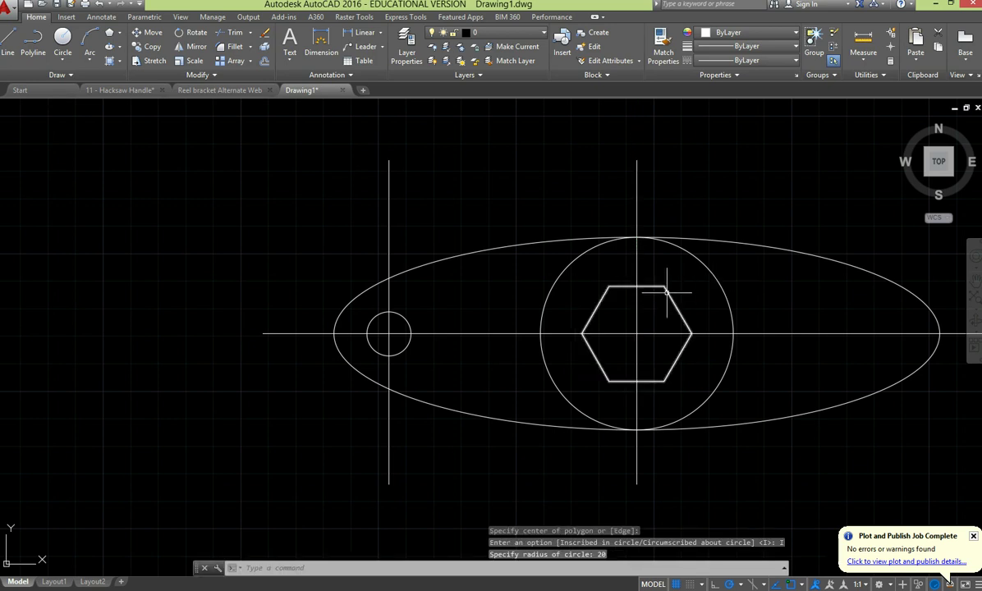
pyautogui.click(665, 288)
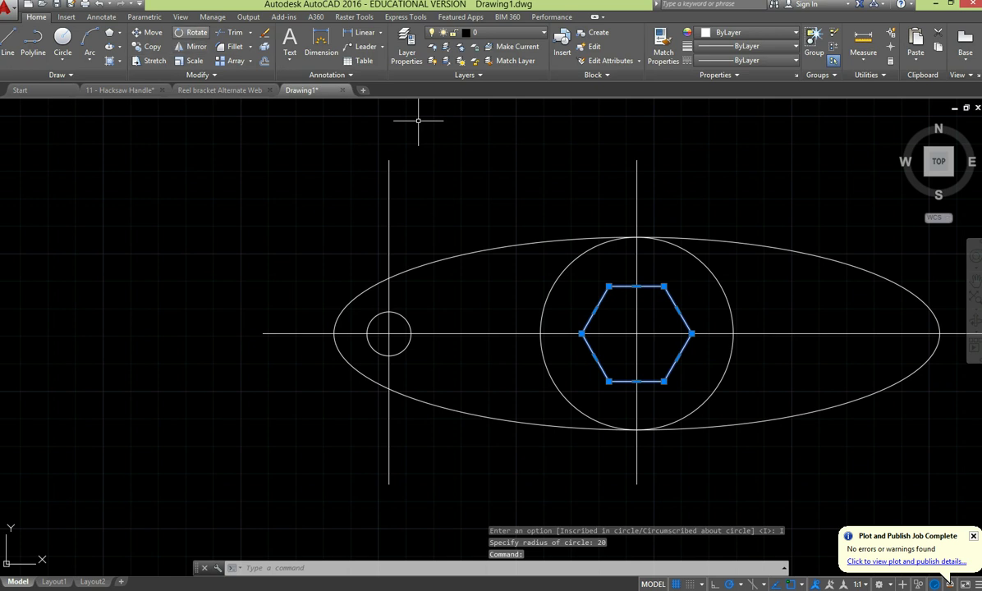
# Rotate the hexagon 90° about the large circle's centre using RO
pyautogui.write('ro')
pyautogui.press('Return')
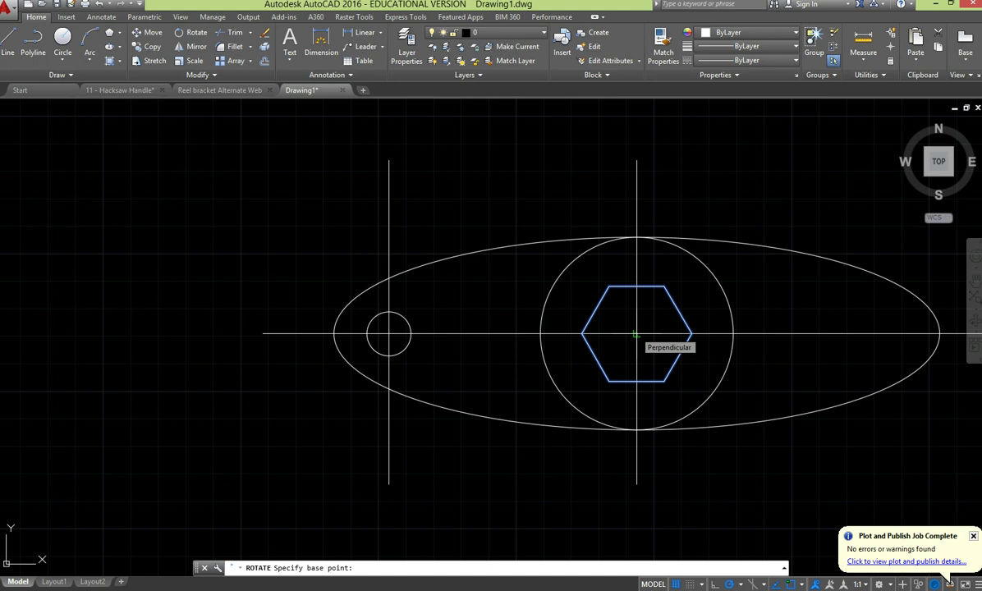
pyautogui.click(636, 334)
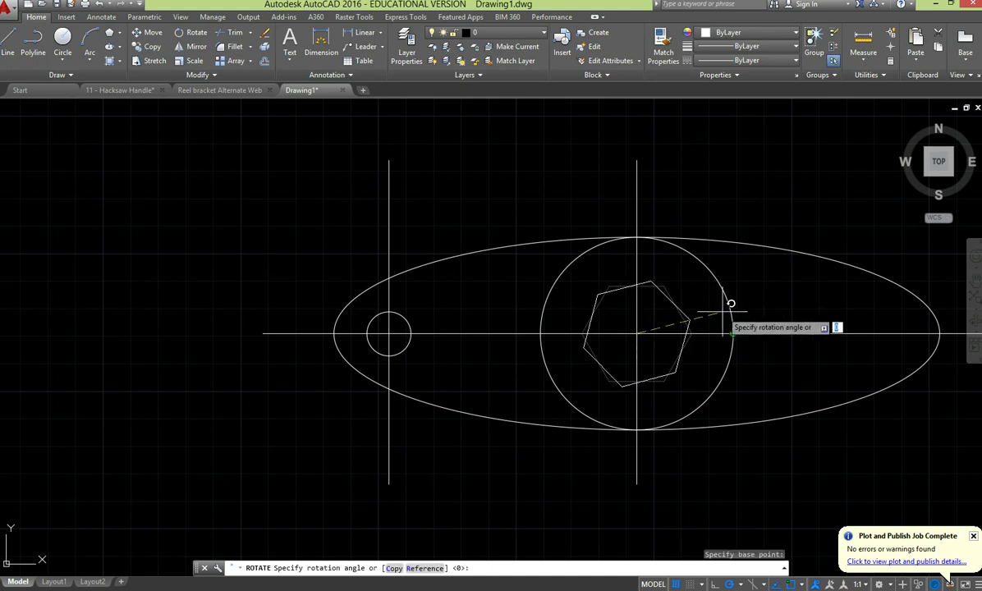
pyautogui.click(636, 199)
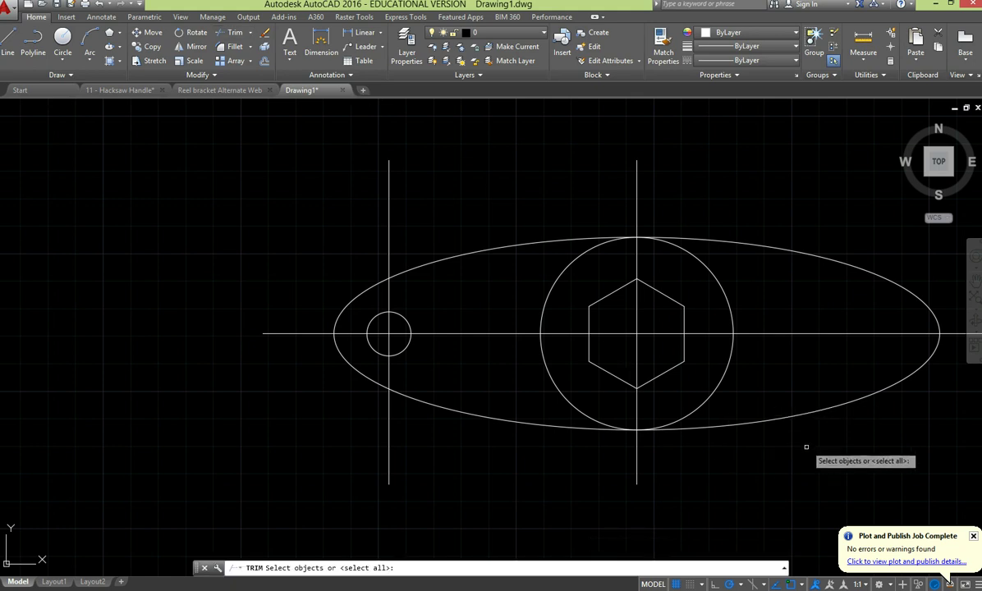
# Trim the ellipse's right arcs and an inner circle arc, then undo the whole trim
pyautogui.click(822, 473)
pyautogui.click(279, 166)
pyautogui.press('Return')
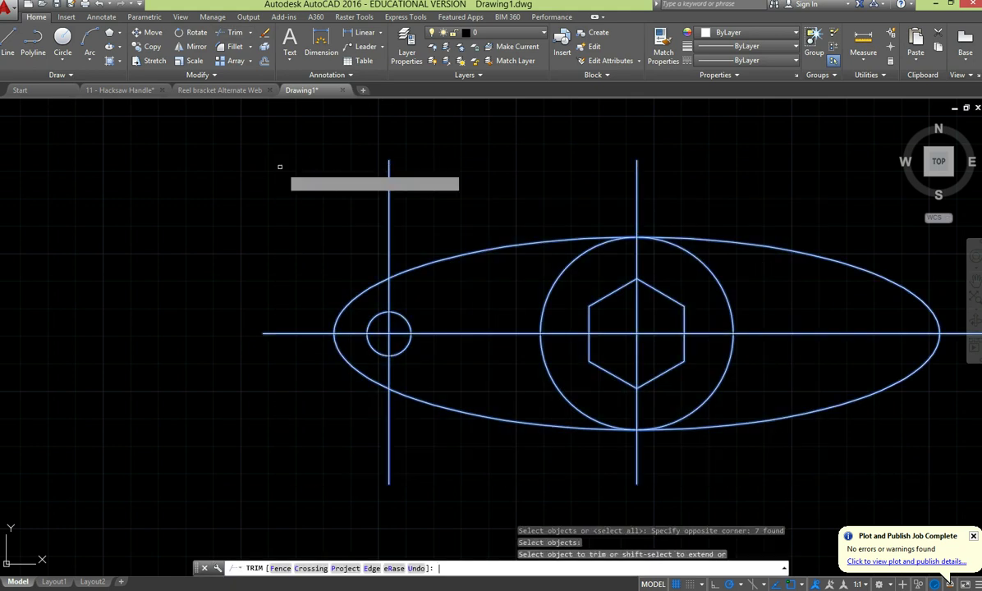
pyautogui.click(771, 246)
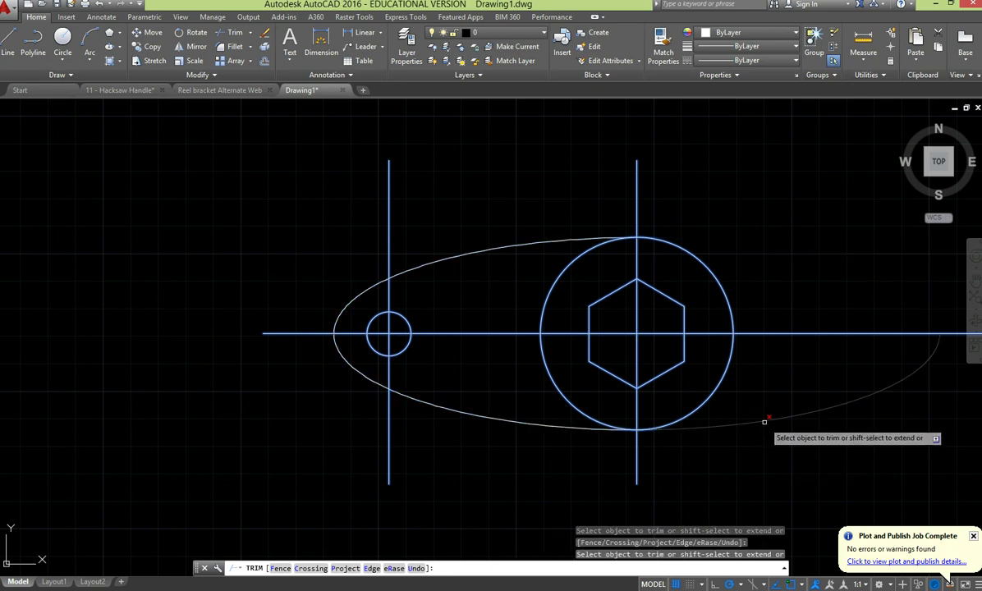
pyautogui.click(763, 423)
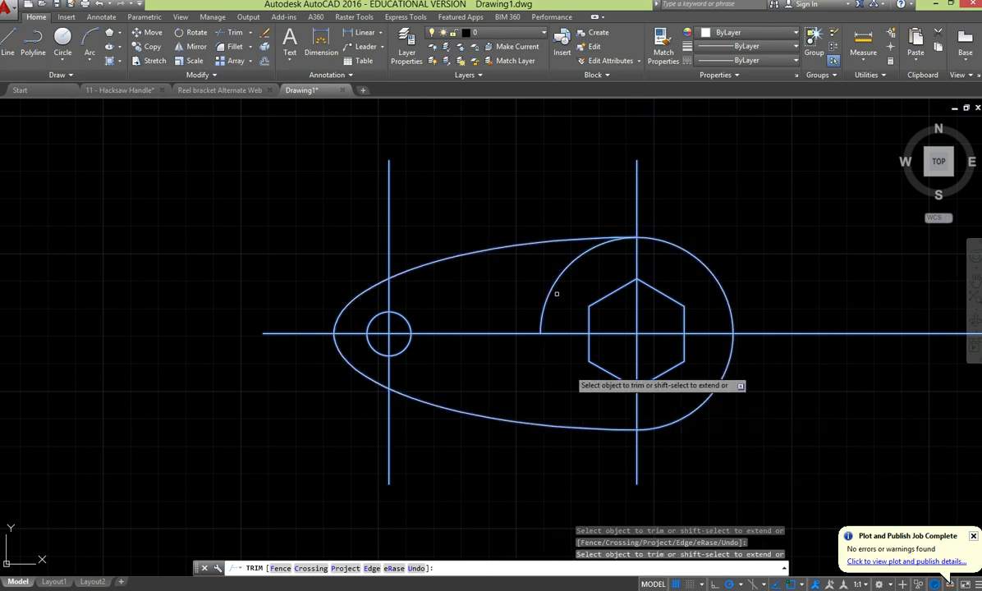
pyautogui.click(573, 263)
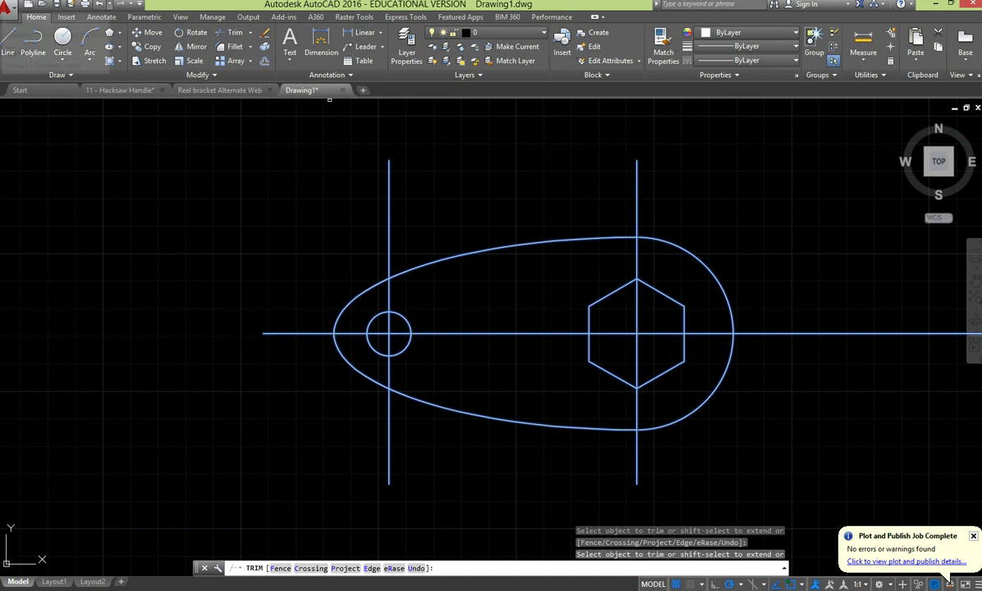
pyautogui.hotkey('ctrl', 'z')
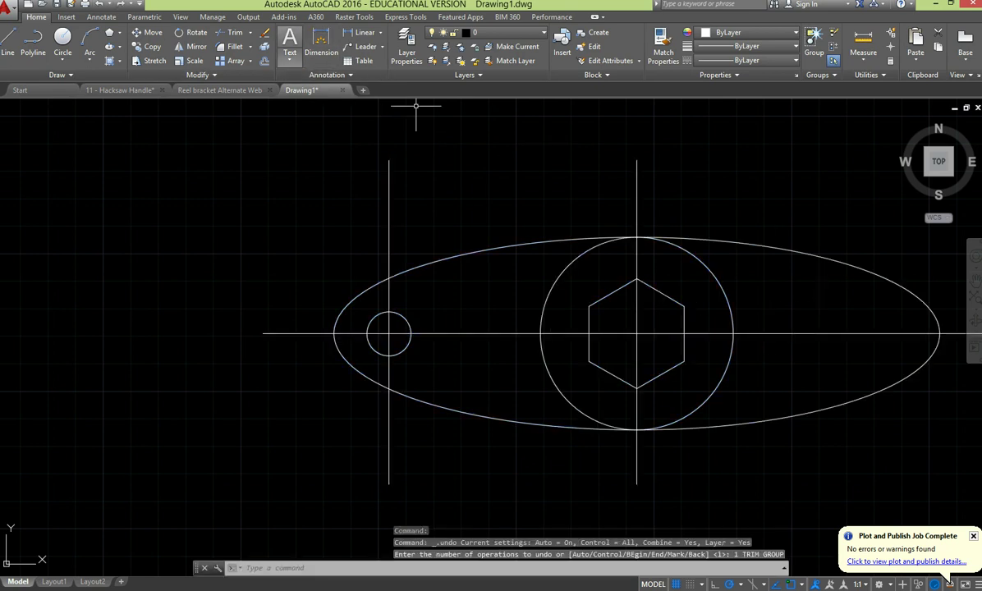
# Re-run TR over the right half and trim away the ellipse's upper and lower right arcs
pyautogui.write('tr')
pyautogui.press('Return')
pyautogui.click(875, 462)
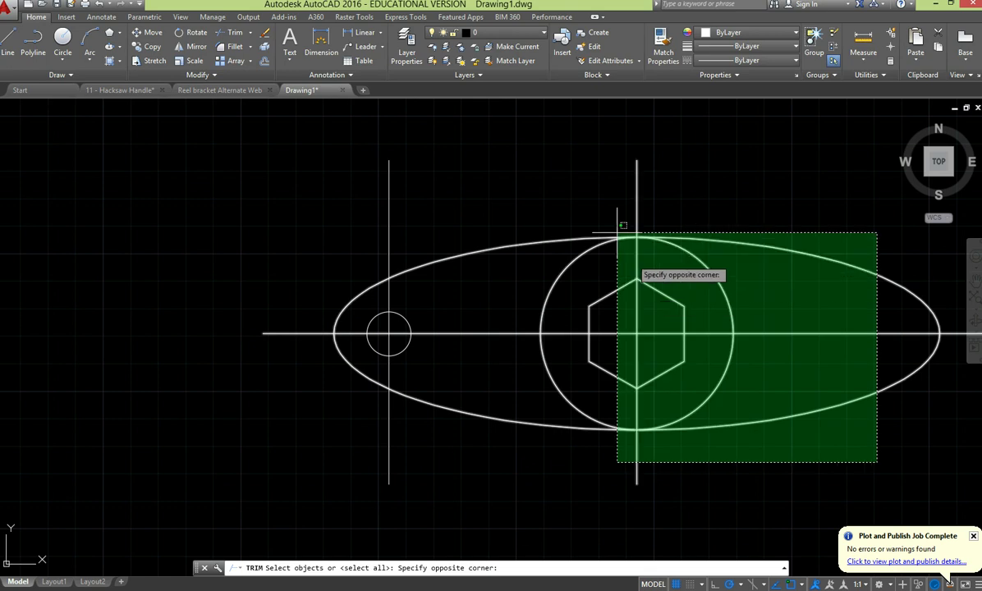
pyautogui.click(603, 205)
pyautogui.press('Return')
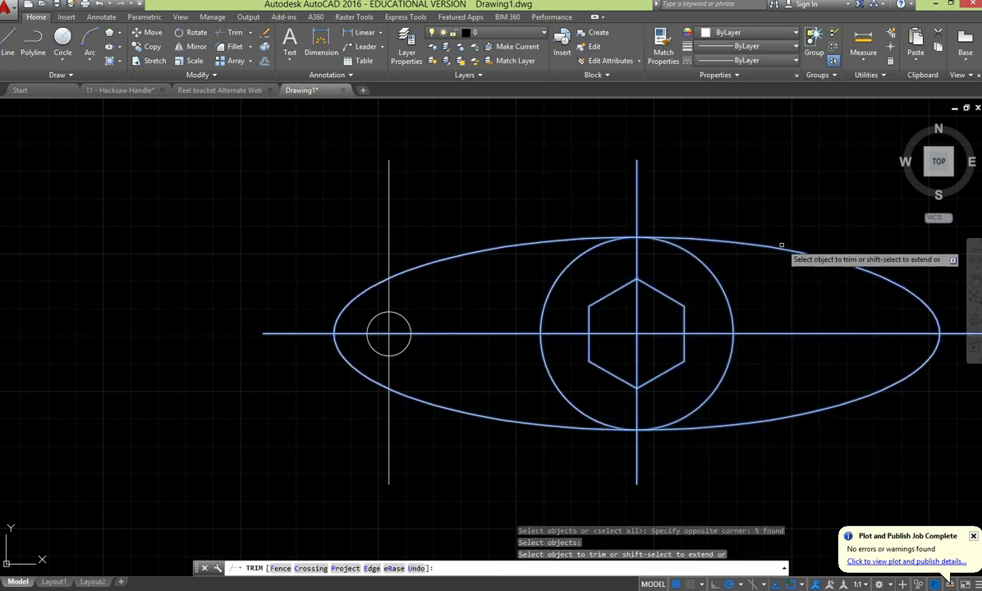
pyautogui.click(785, 250)
pyautogui.click(814, 413)
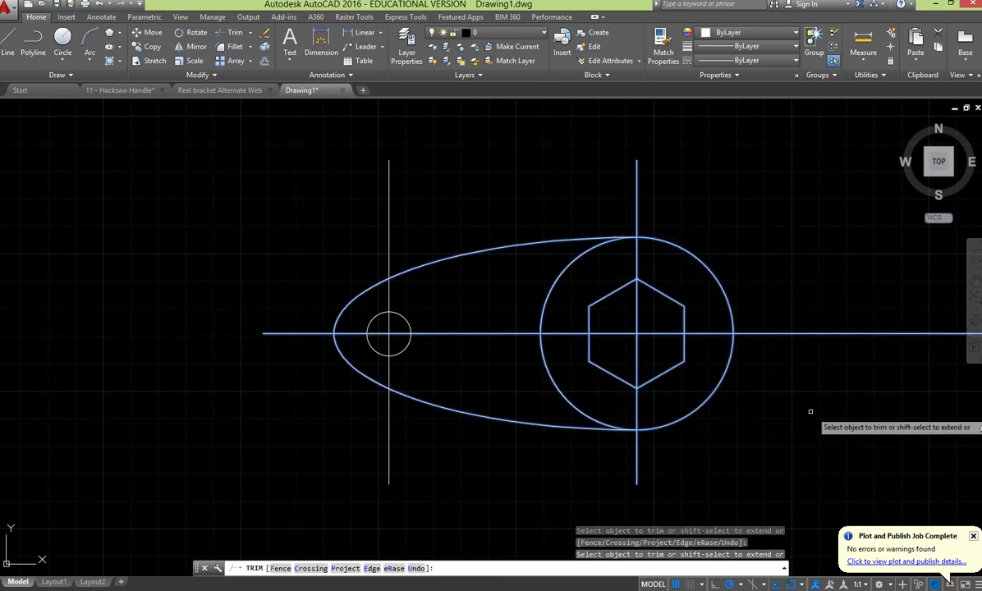